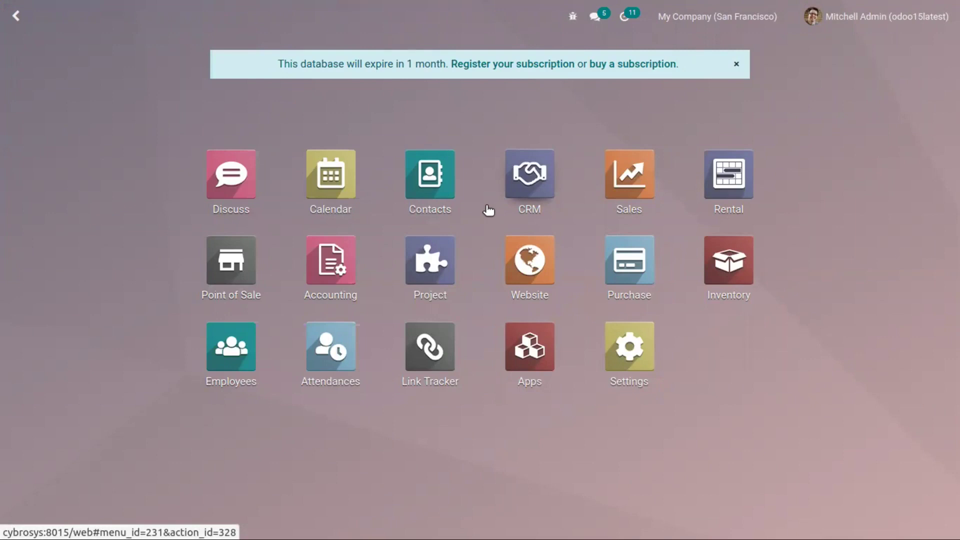
Open the CRM Settings page showing Rule-Based Assignment, Lead Enrichment and Lead Mining enabled.
left_click(530, 170)
left_click(234, 19)
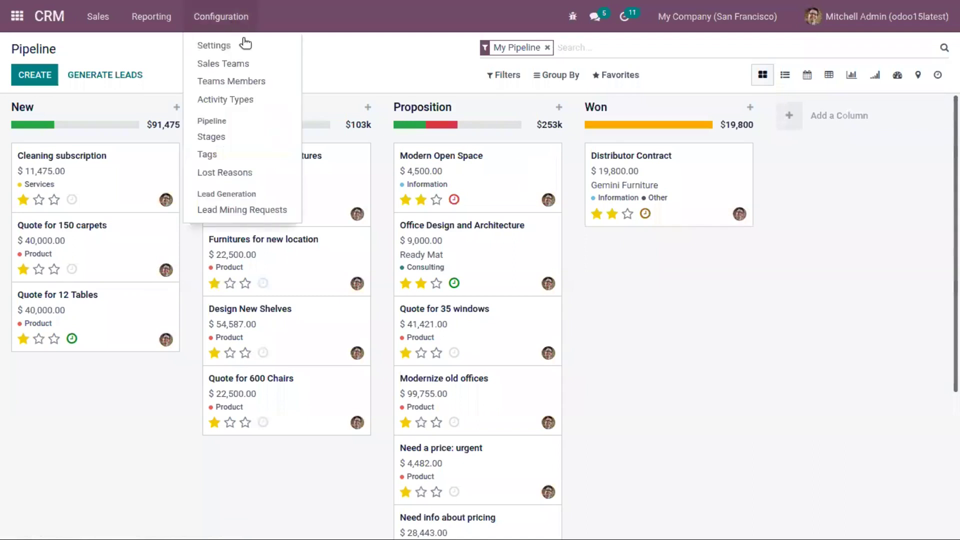
left_click(244, 44)
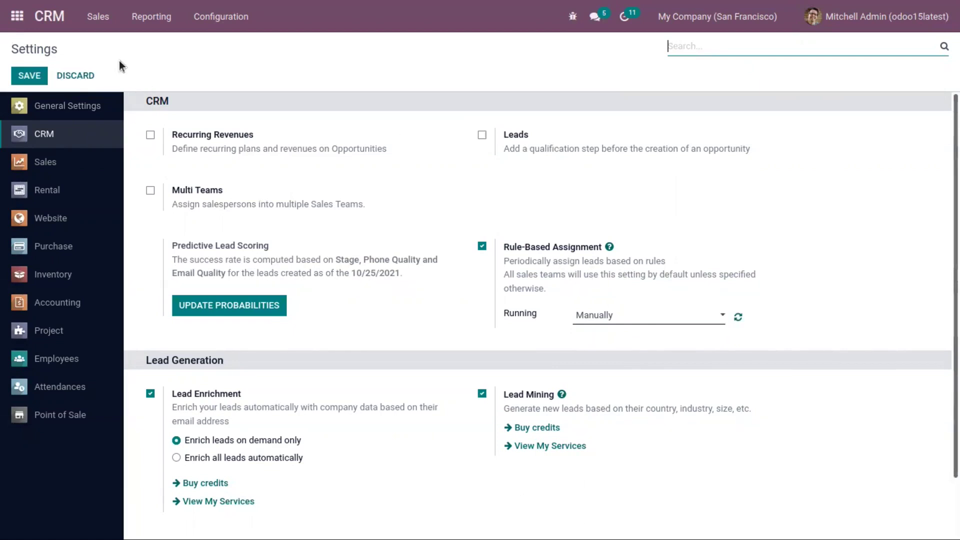
left_click(218, 23)
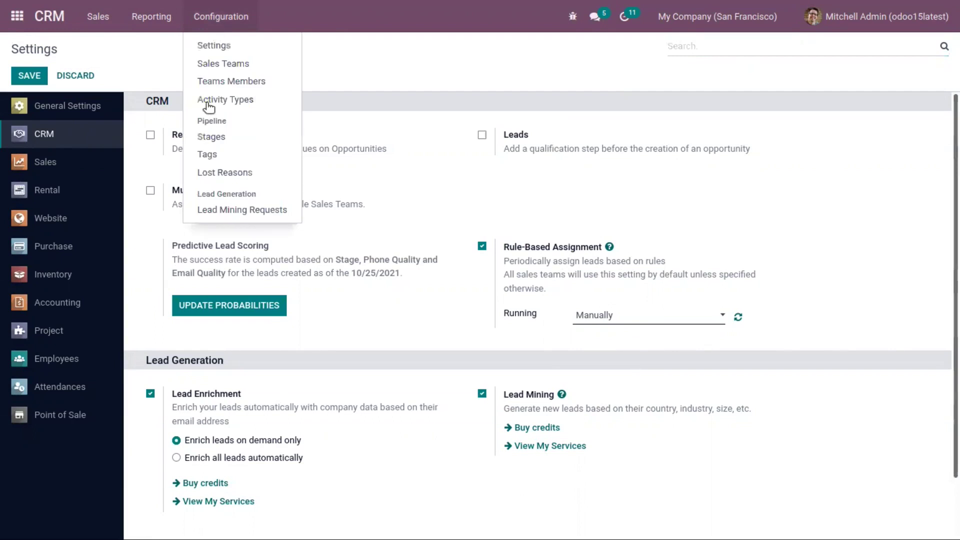
Open the Sales team and list the 33 leads matching its Probability >= 20 rule.
left_click(244, 63)
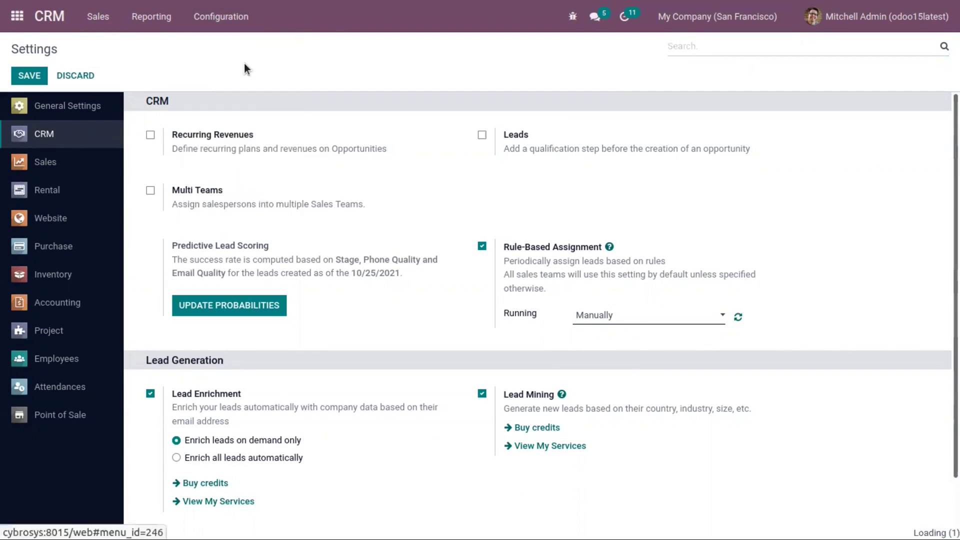
left_click(155, 136)
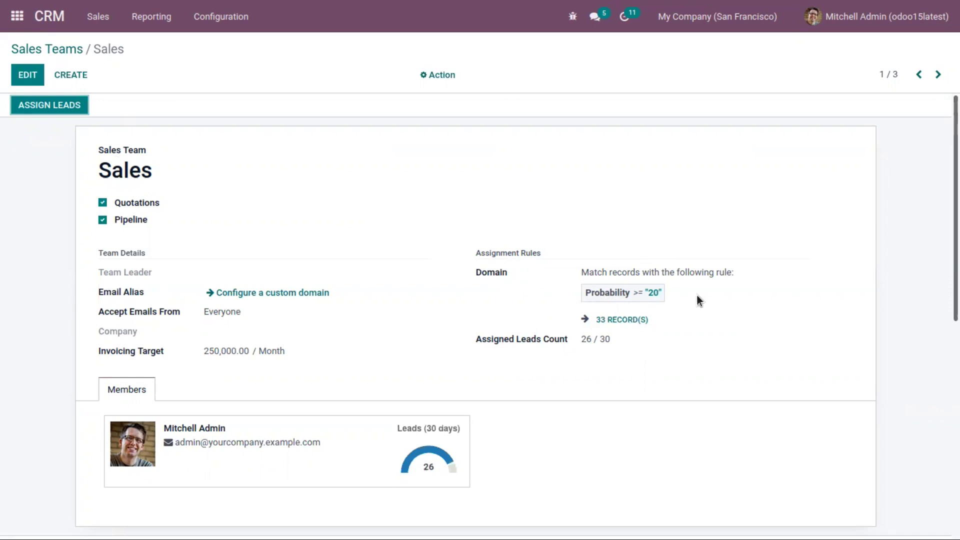
left_click(621, 319)
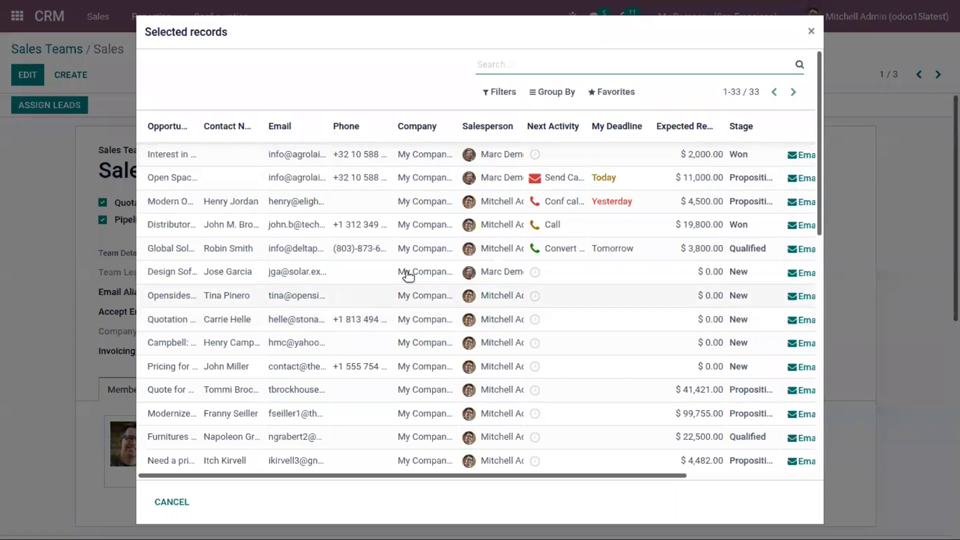
mouse_move(819, 56)
left_mouse_down()
mouse_move(834, 262)
mouse_move(801, 60)
left_mouse_up()
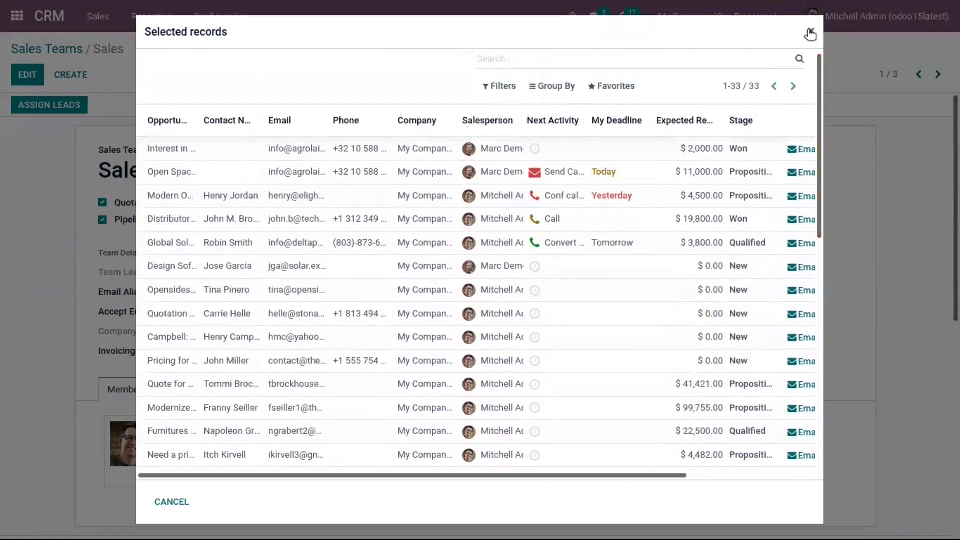
left_click(810, 33)
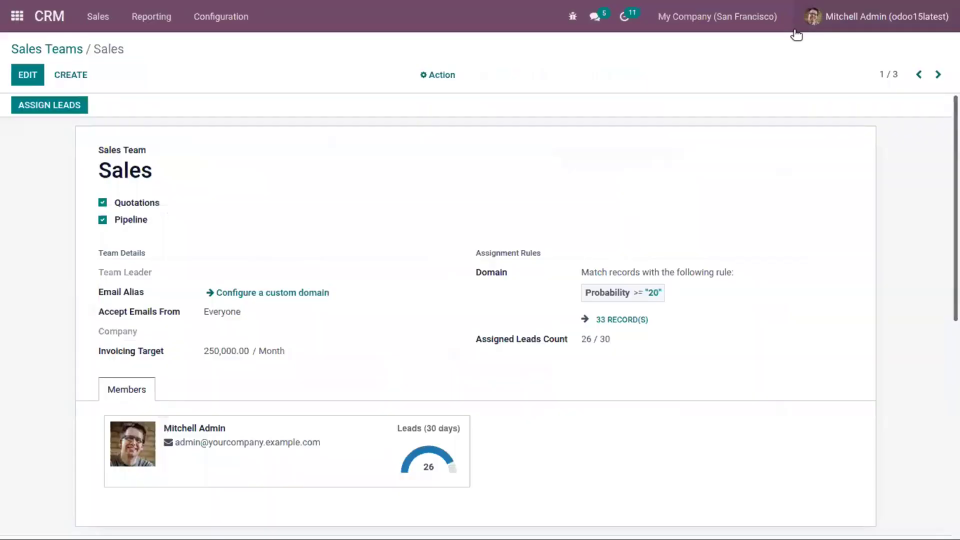
left_click(622, 318)
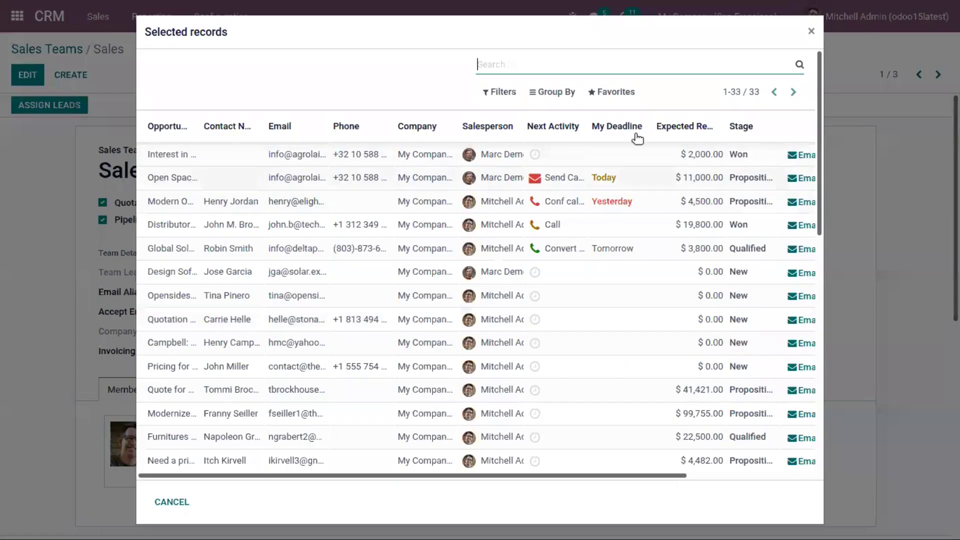
left_click(811, 33)
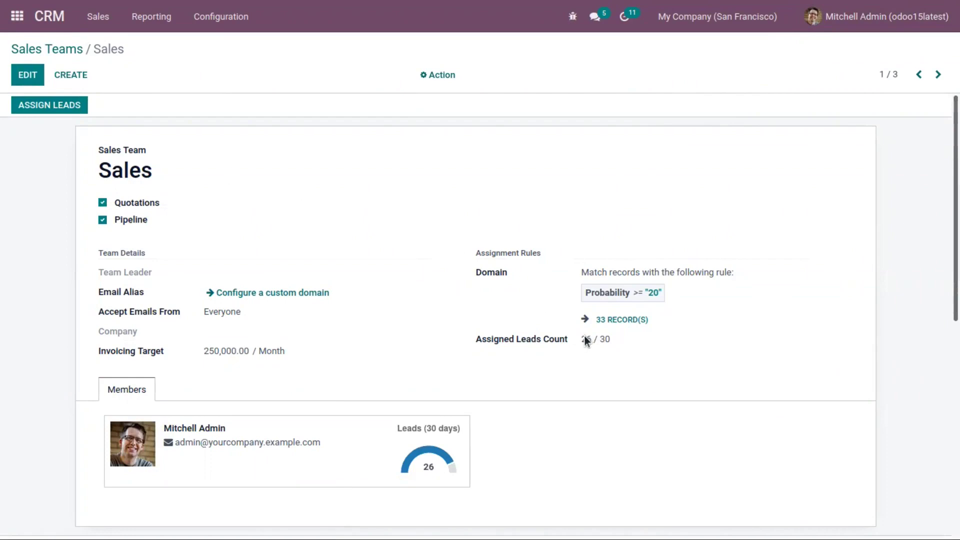
left_click(222, 16)
Enable and save the Leads setting, then view the Leads list of 13 leads.
left_click(228, 43)
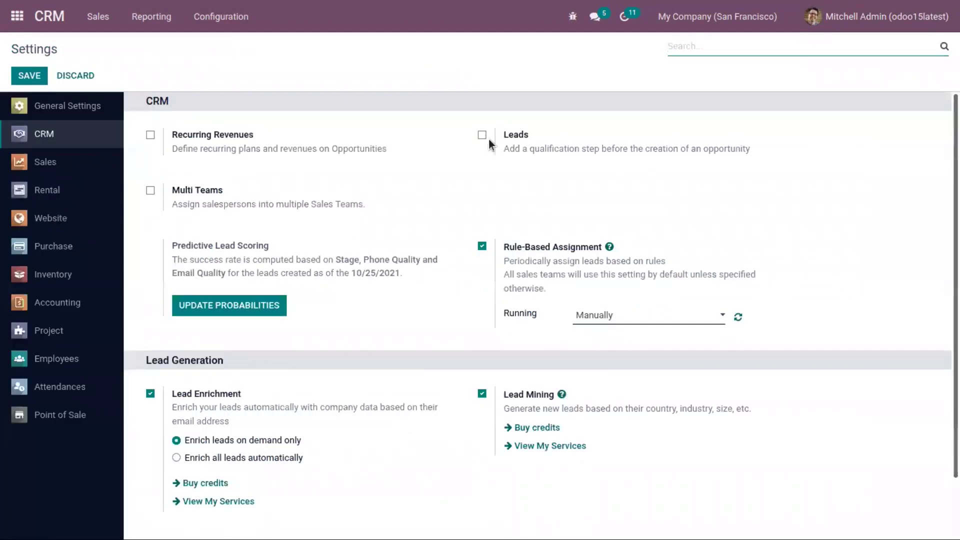
left_click(482, 136)
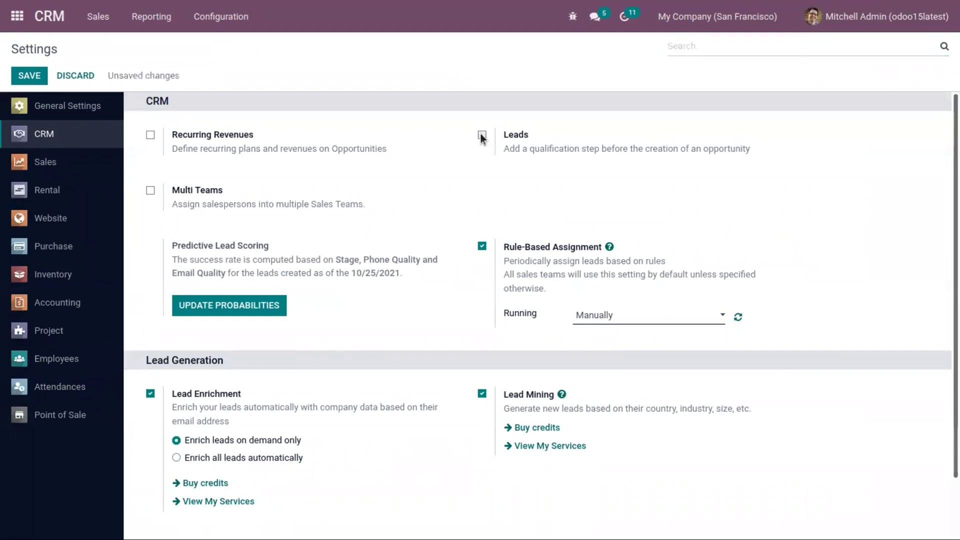
left_click(28, 76)
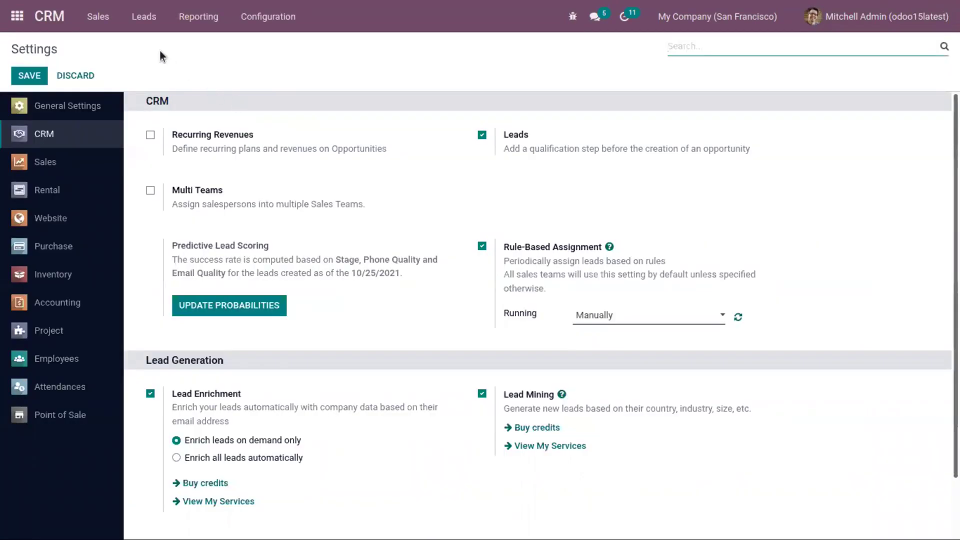
left_click(143, 22)
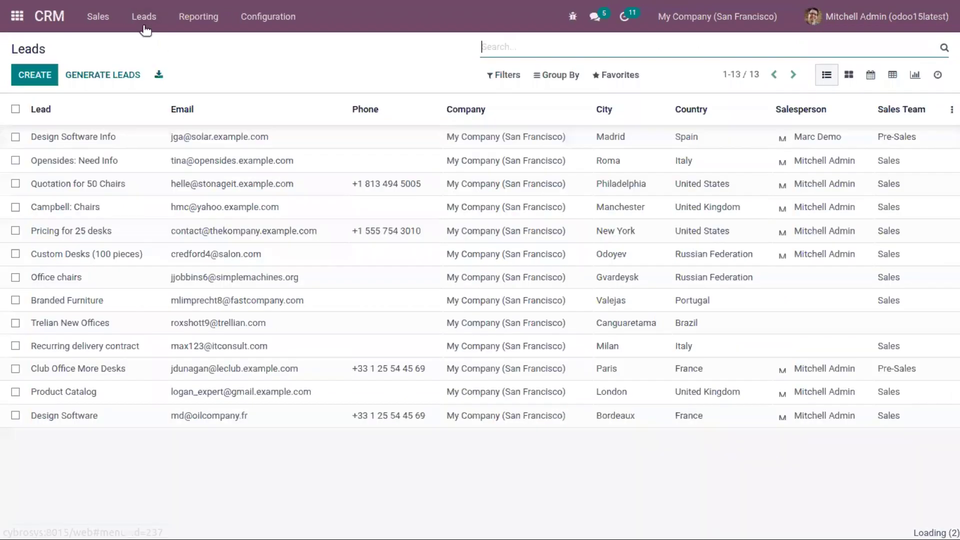
Create lead 'Borman Office Design' with 30% probability and contact name Borman.
left_click(38, 75)
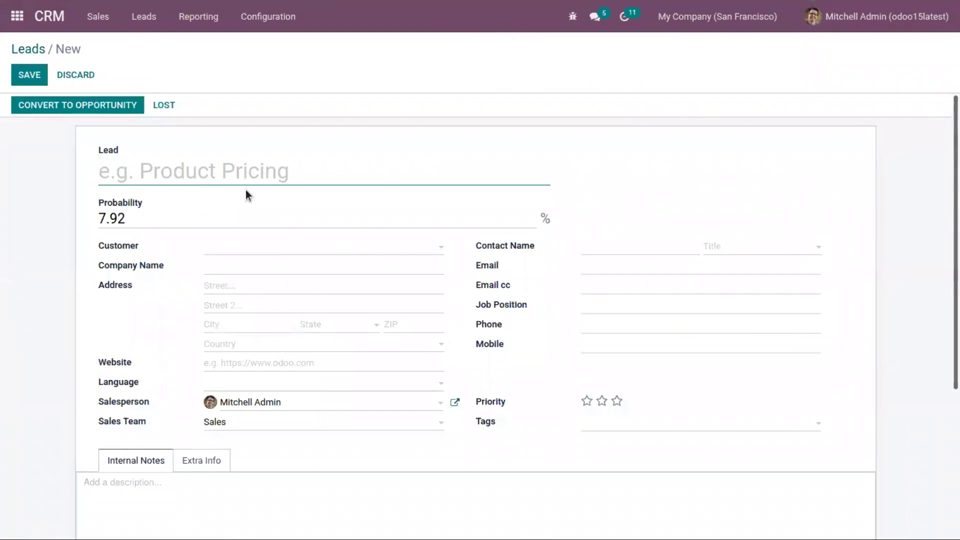
type("Borman ")
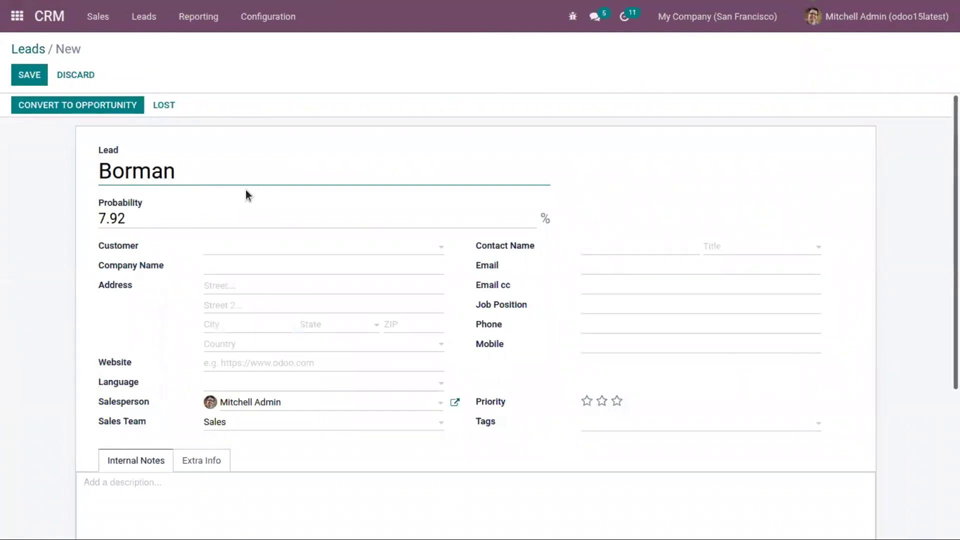
type("Of")
type("fice De")
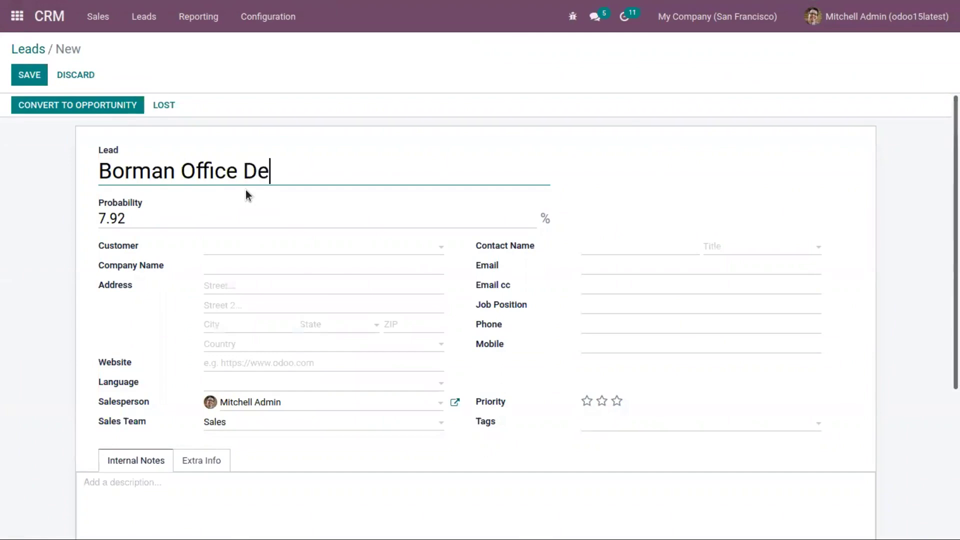
type("sign")
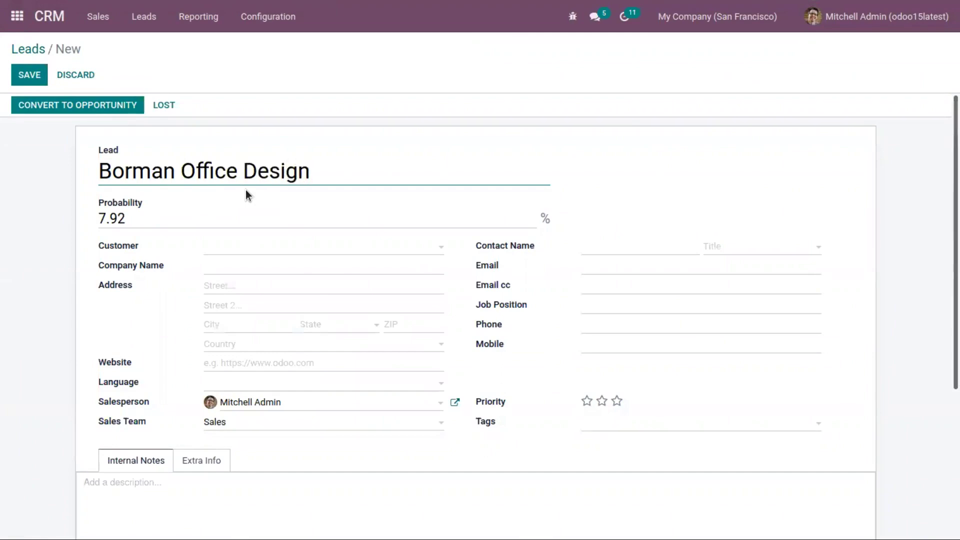
key("Tab")
type("30")
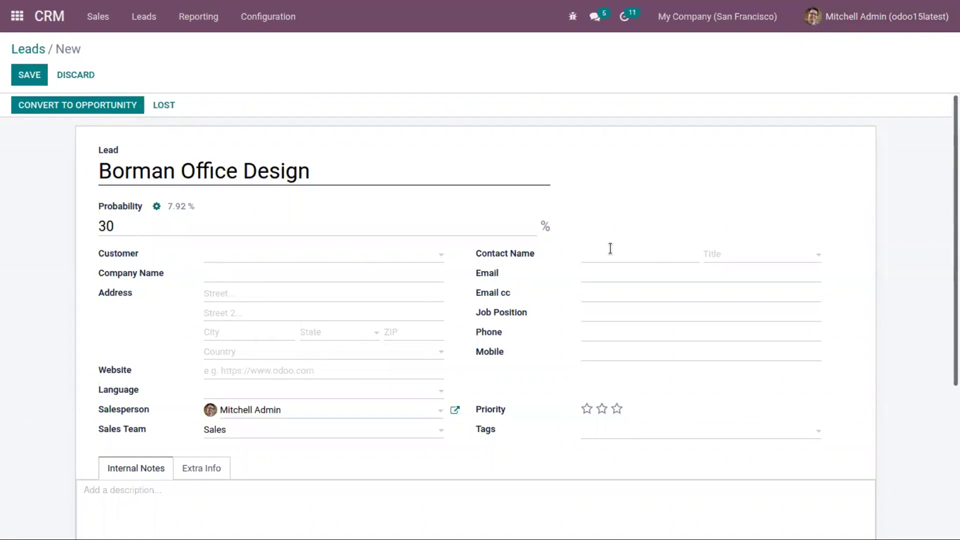
left_click(625, 253)
type("Borman")
left_click(259, 411)
Clear the lead's Salesperson and Sales Team fields.
key("BackSpace")
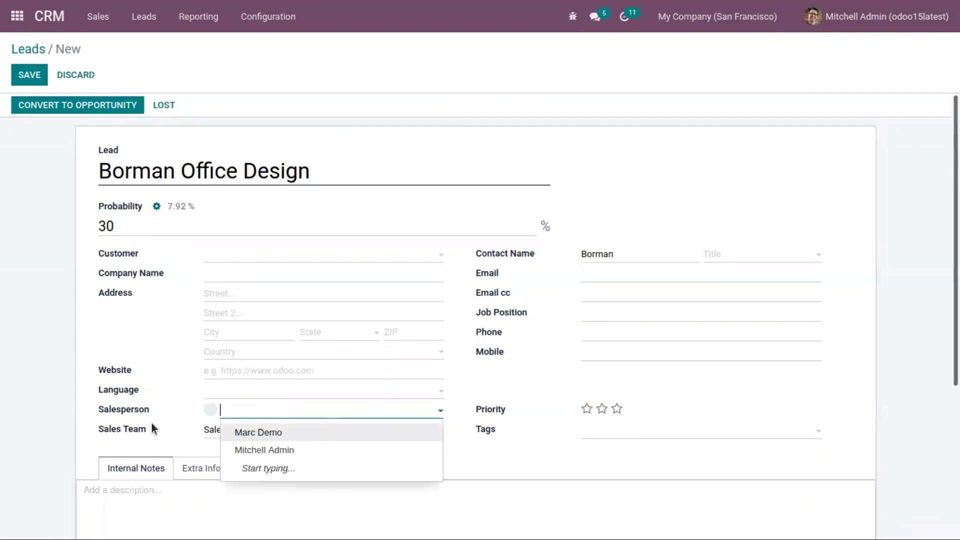
key("Tab")
key("BackSpace")
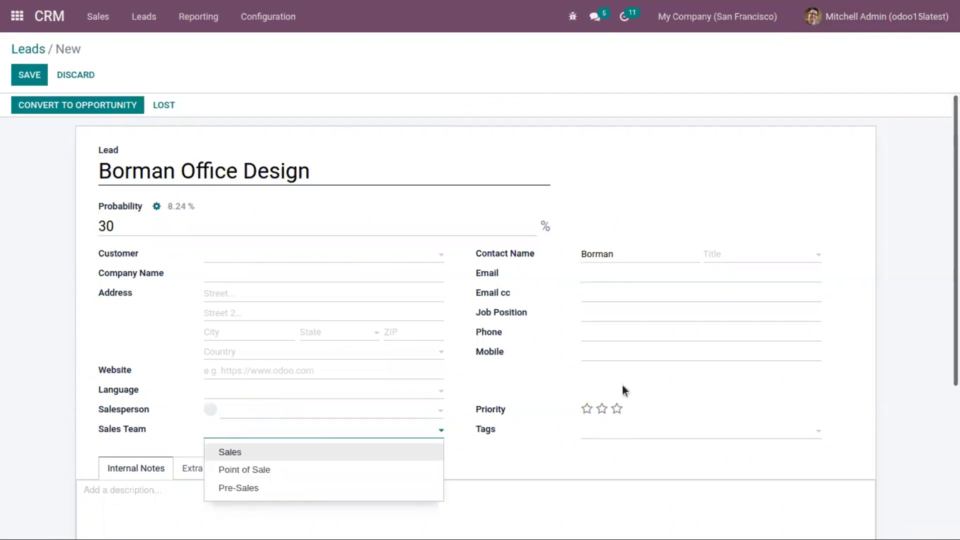
left_click(622, 382)
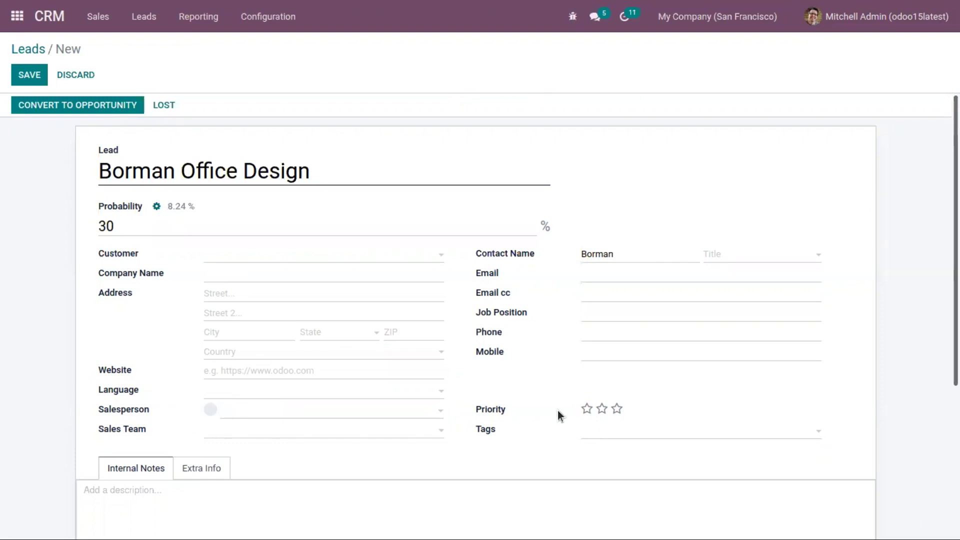
Tag the lead Product and Design, then save it.
left_click(605, 431)
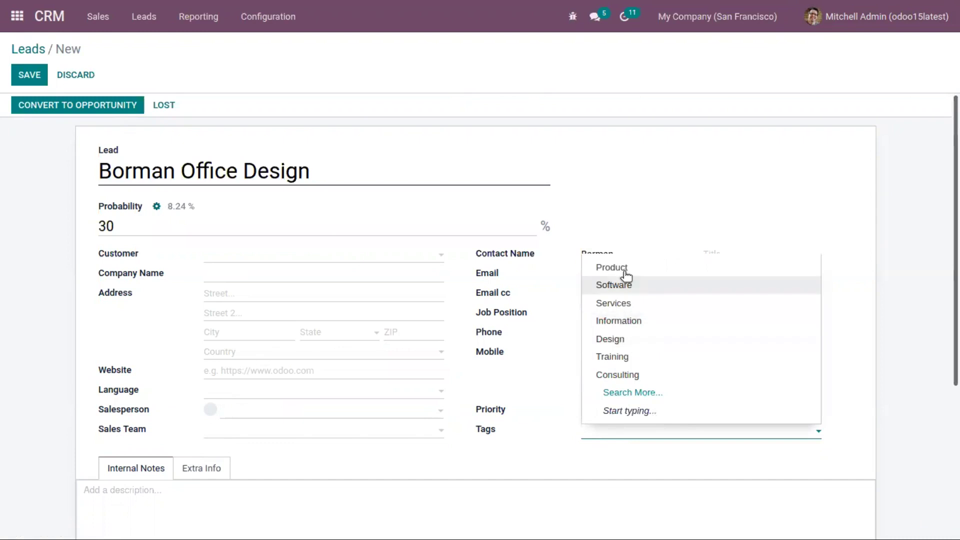
left_click(623, 268)
left_click(651, 429)
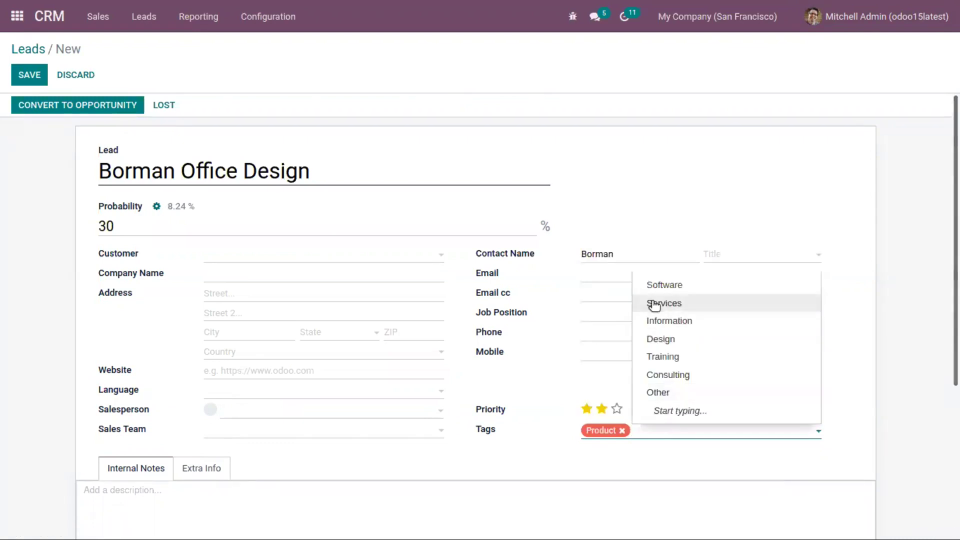
left_click(650, 303)
left_click(676, 431)
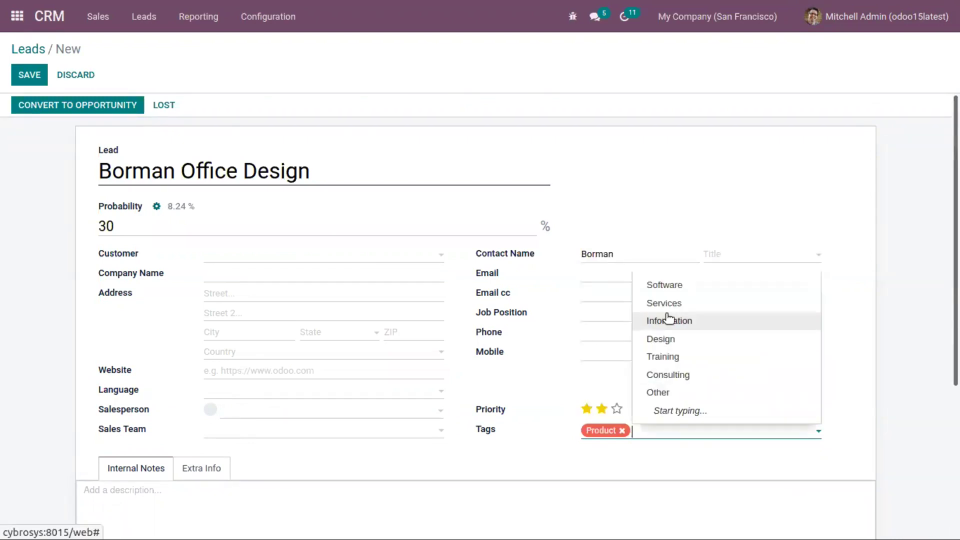
left_click(669, 319)
left_click(686, 431)
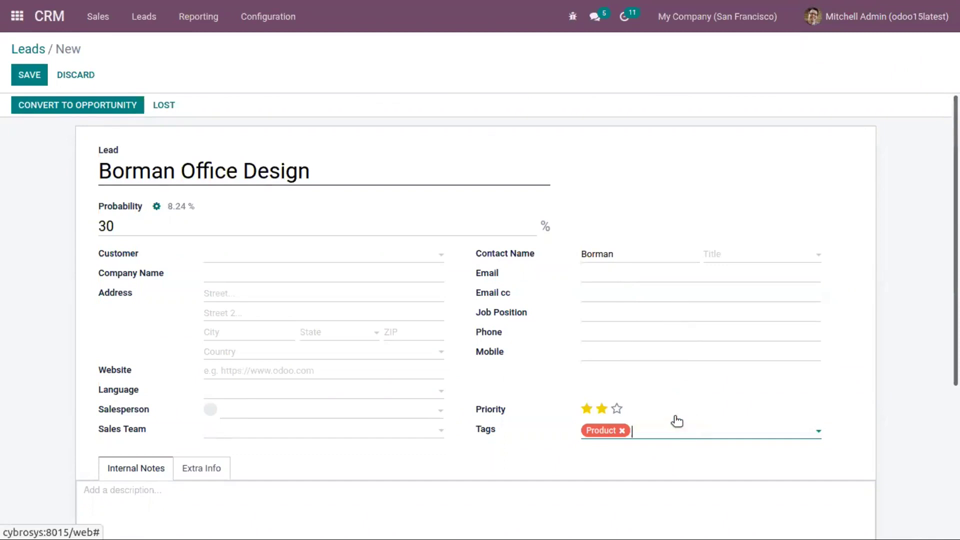
left_click(663, 339)
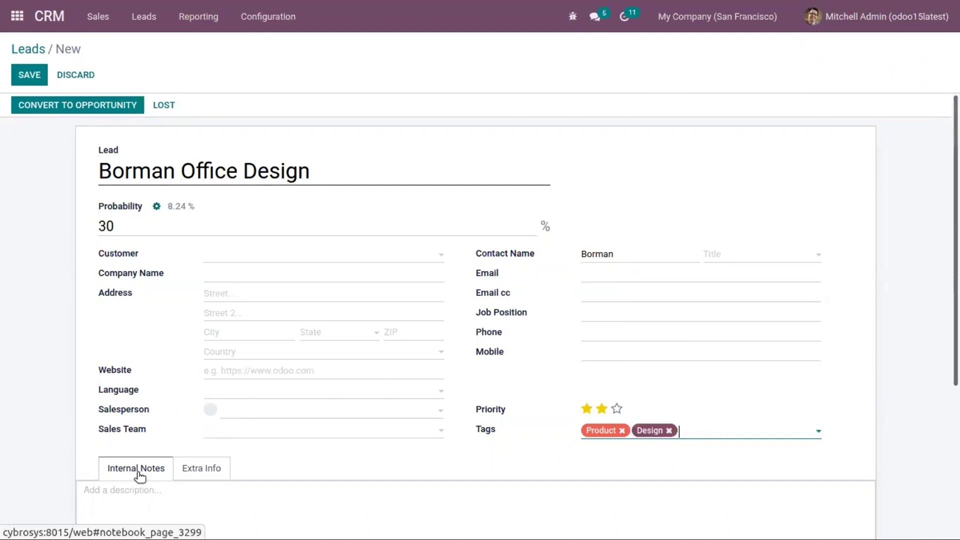
left_click(202, 465)
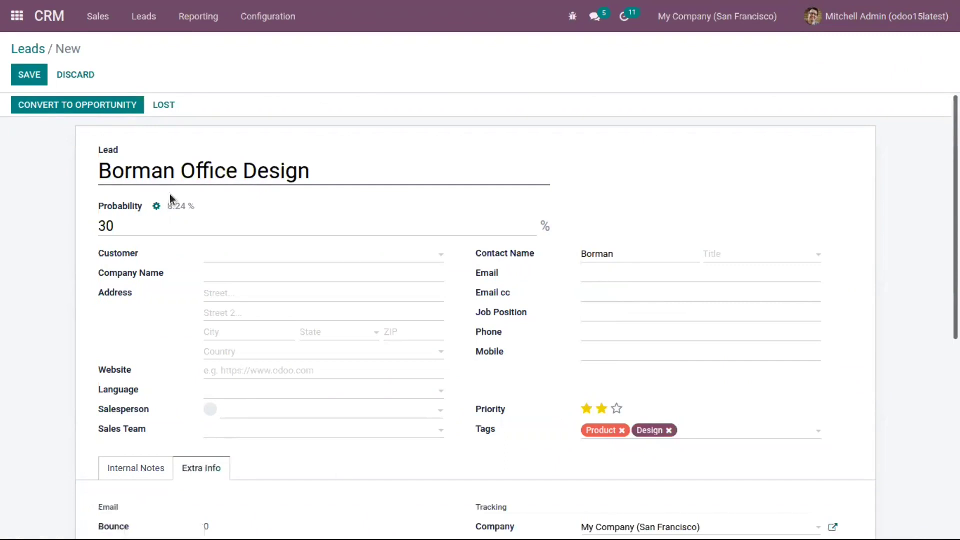
left_click(23, 75)
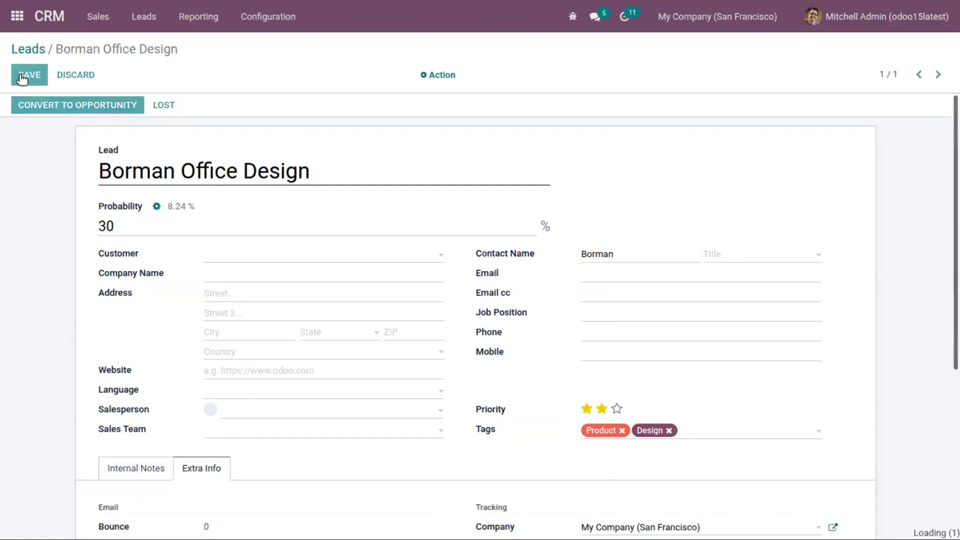
scroll(724, 317, "down", 3)
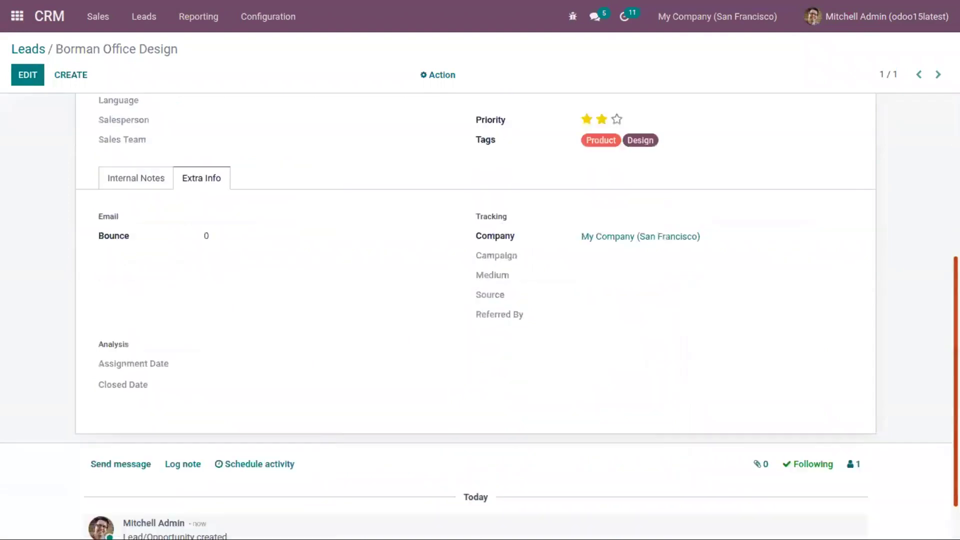
scroll(724, 317, "up", 3)
scroll(930, 303, "up", 1)
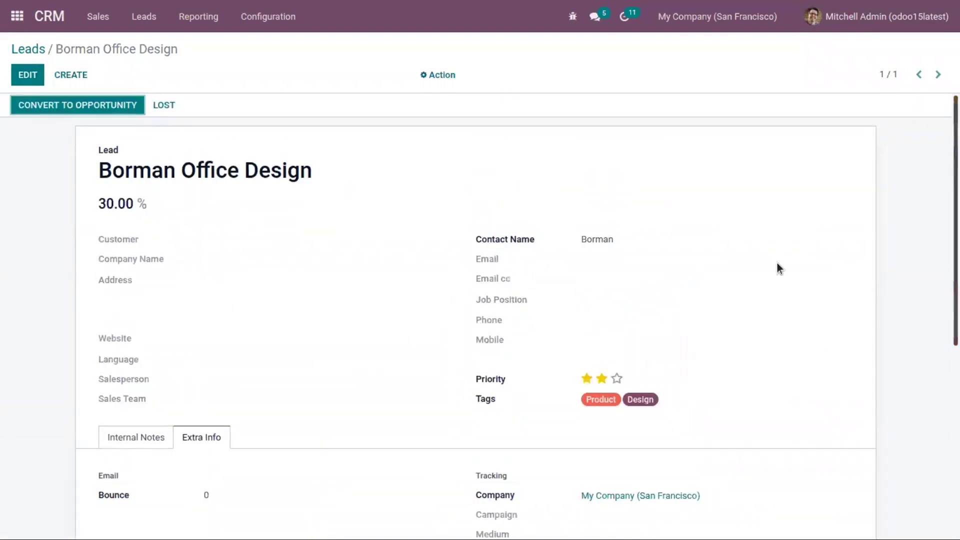
Convert Borman Office Design to an opportunity with a new customer and no salesperson.
left_click(89, 105)
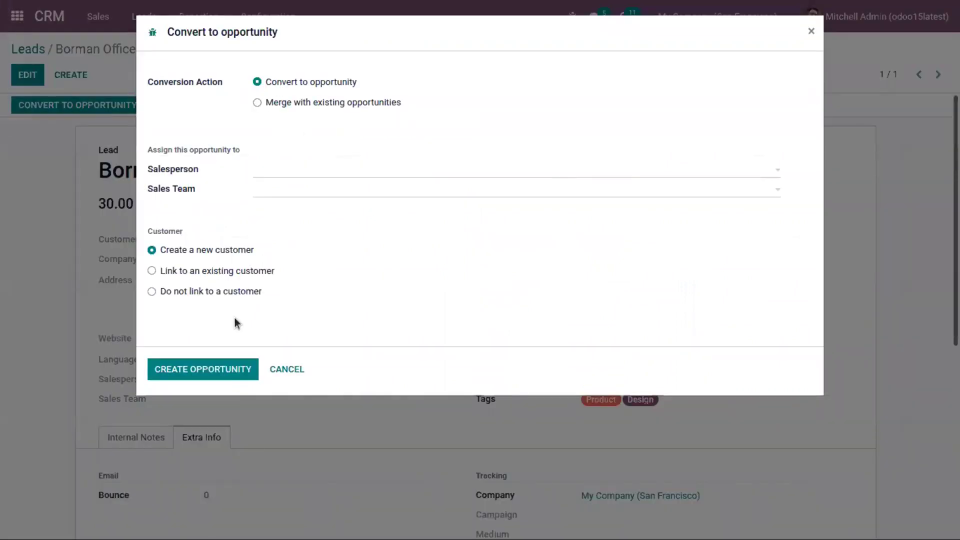
left_click(218, 368)
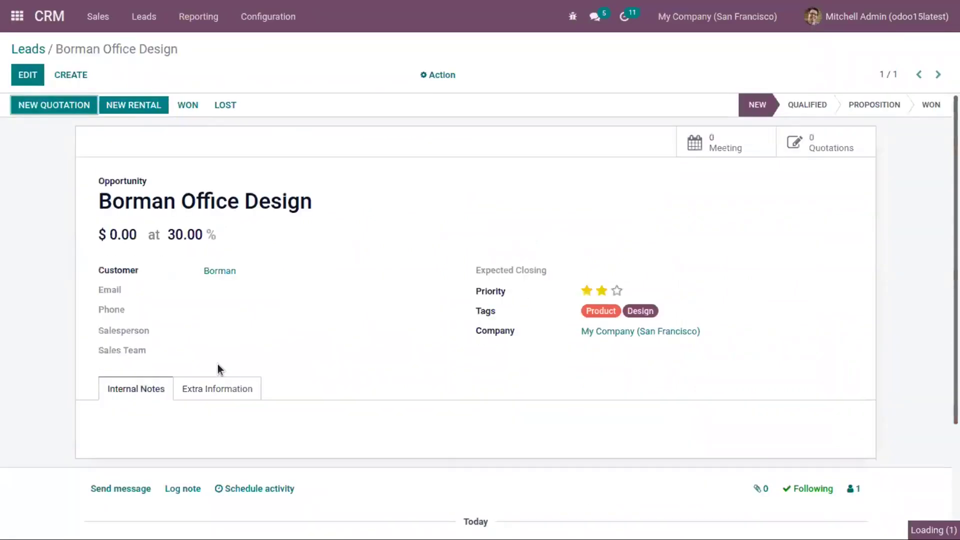
Show all pipeline opportunities without the My Pipeline filter and view Borman Office Design.
left_click(98, 16)
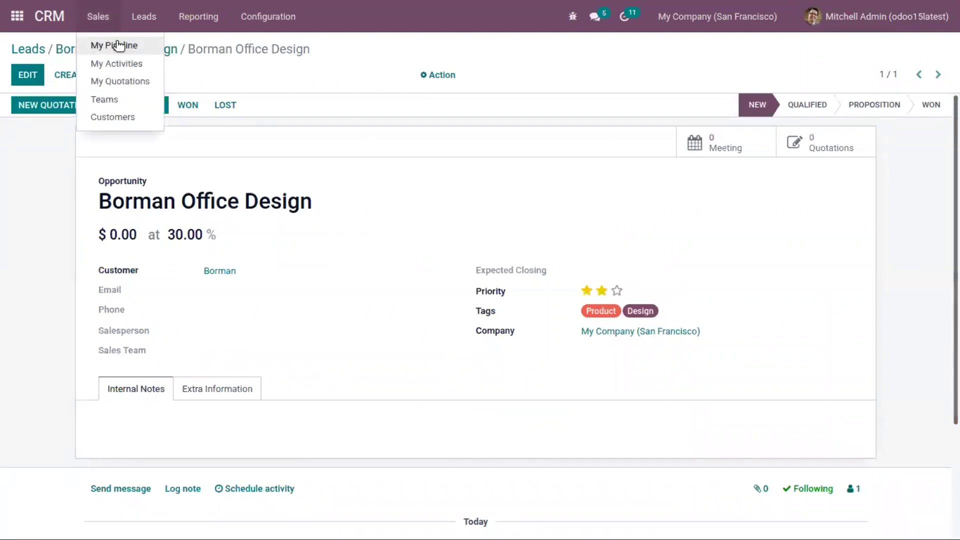
left_click(119, 46)
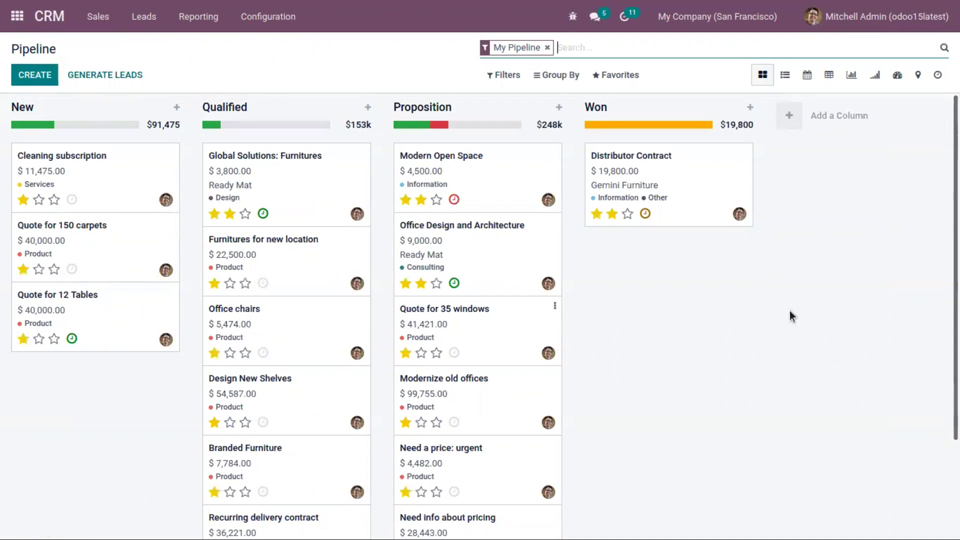
scroll(431, 390, "down", 1)
left_click(547, 47)
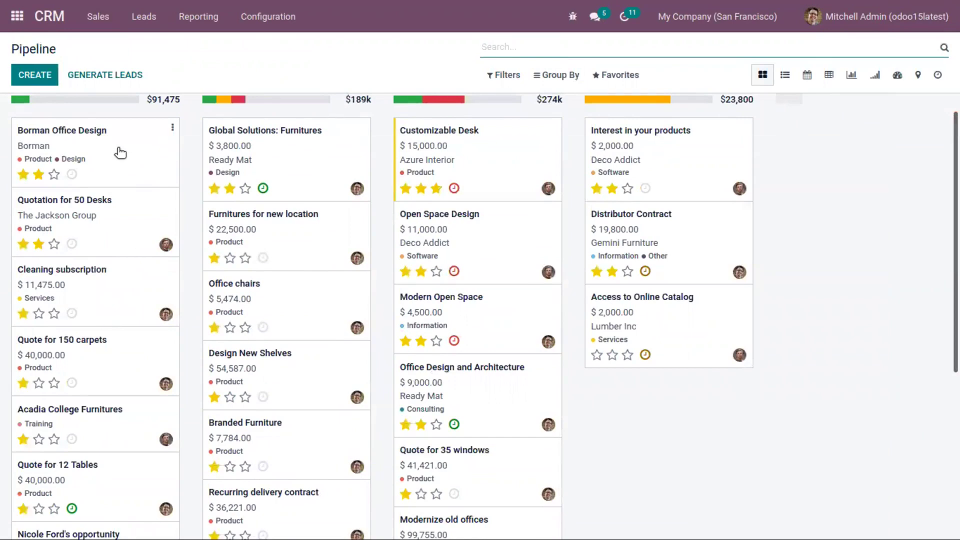
left_click(120, 152)
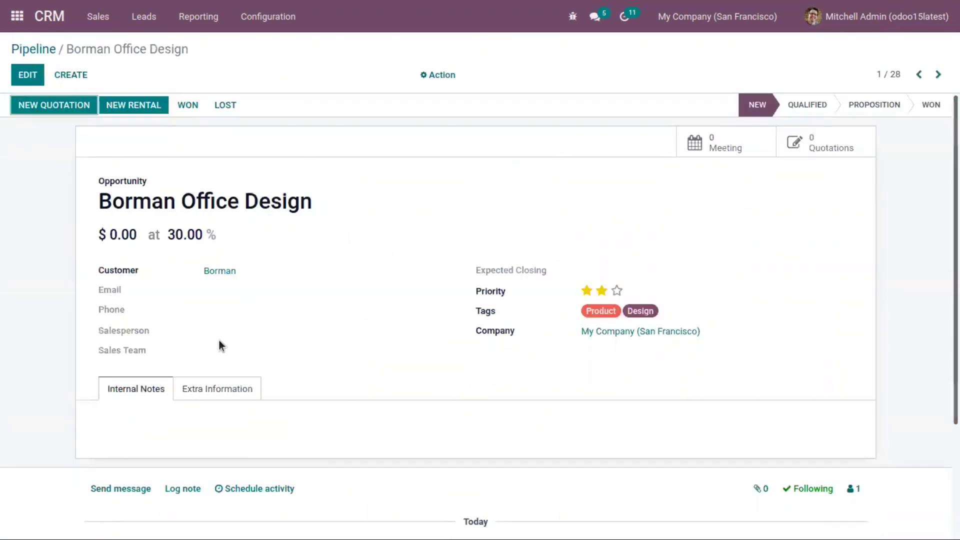
left_click(38, 51)
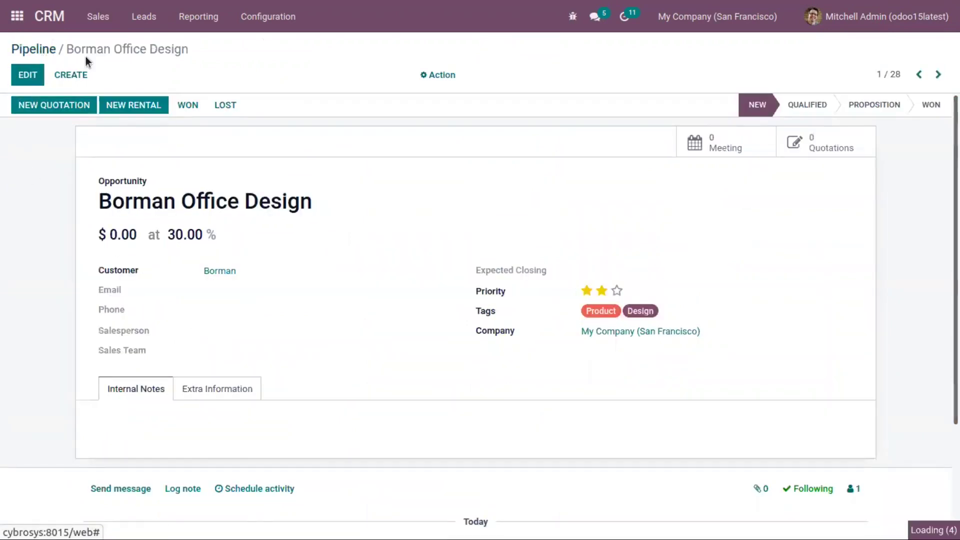
left_click(260, 14)
Run rule-based assignment now, then confirm Borman Office Design is assigned to Mitchell Admin.
left_click(277, 45)
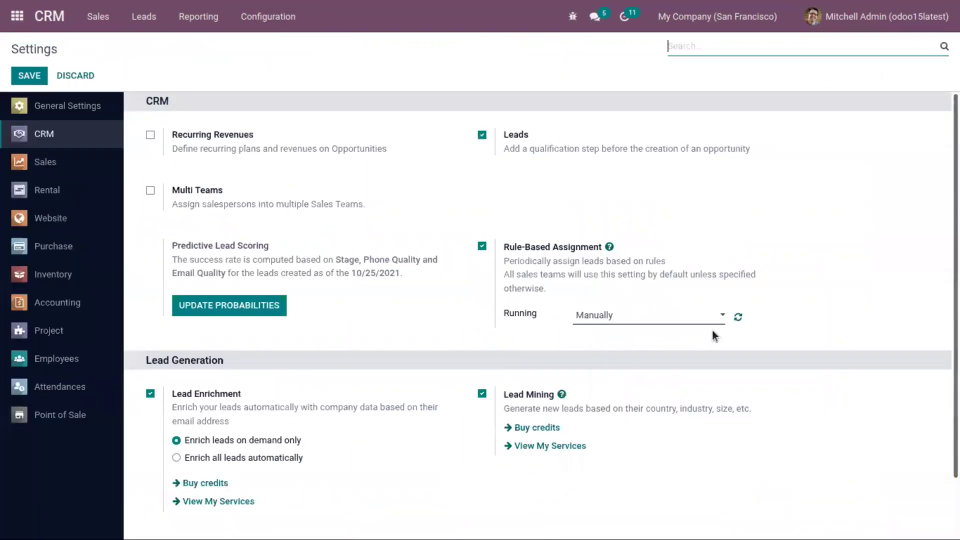
left_click(737, 319)
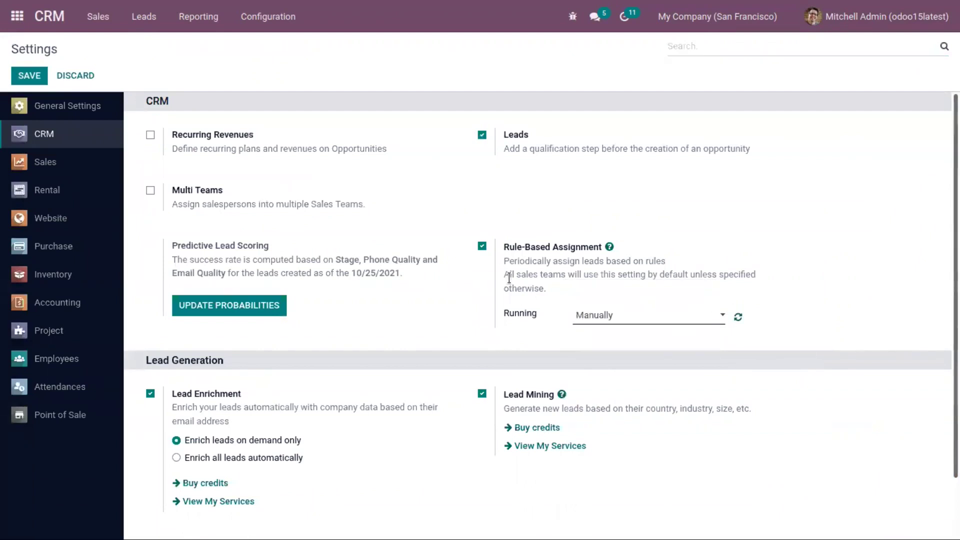
left_click(98, 17)
left_click(112, 46)
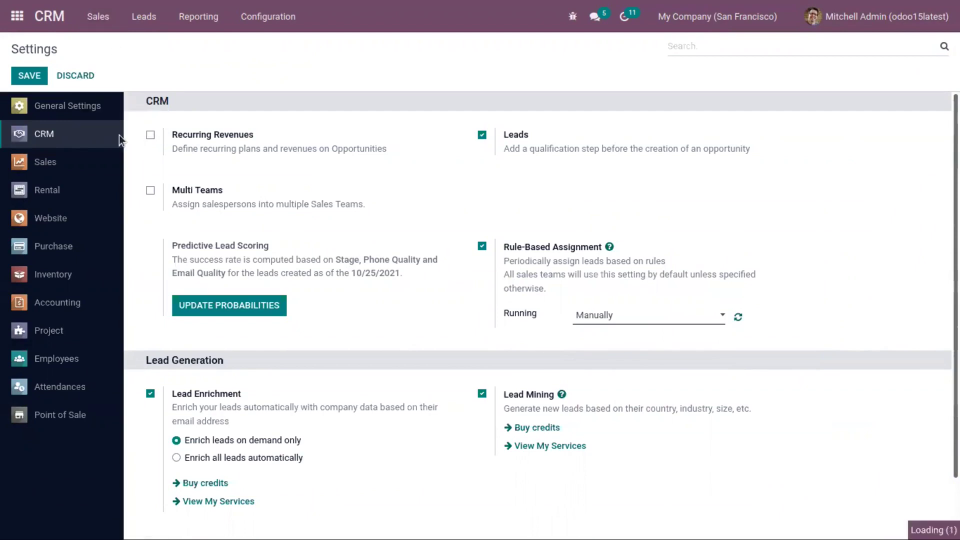
left_click(125, 162)
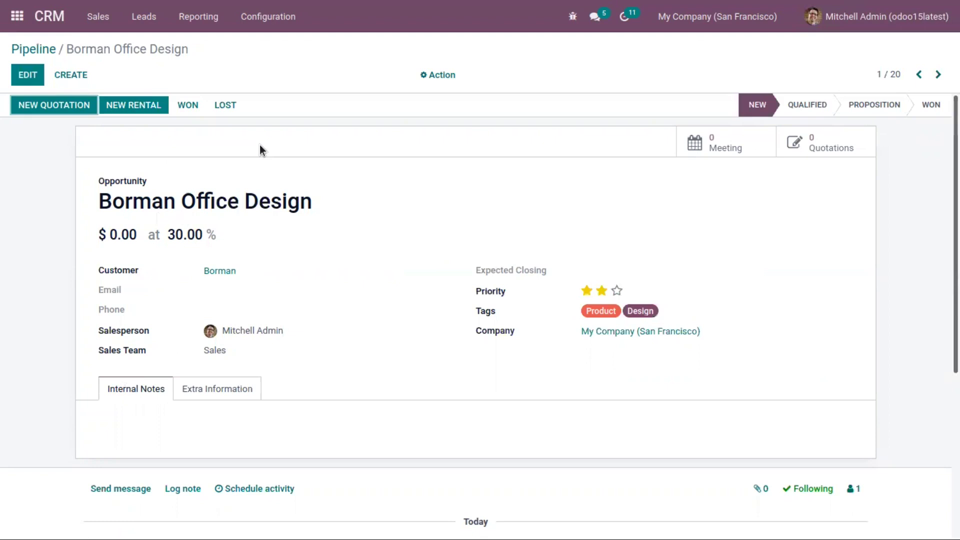
Check that the Sales team rule's 34 matching records include Borman Office Design.
left_click(264, 18)
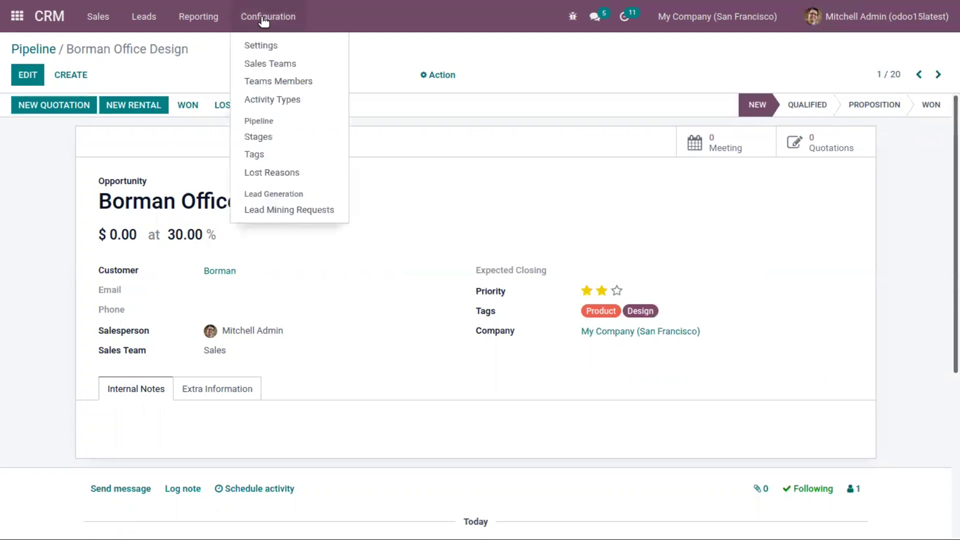
left_click(276, 64)
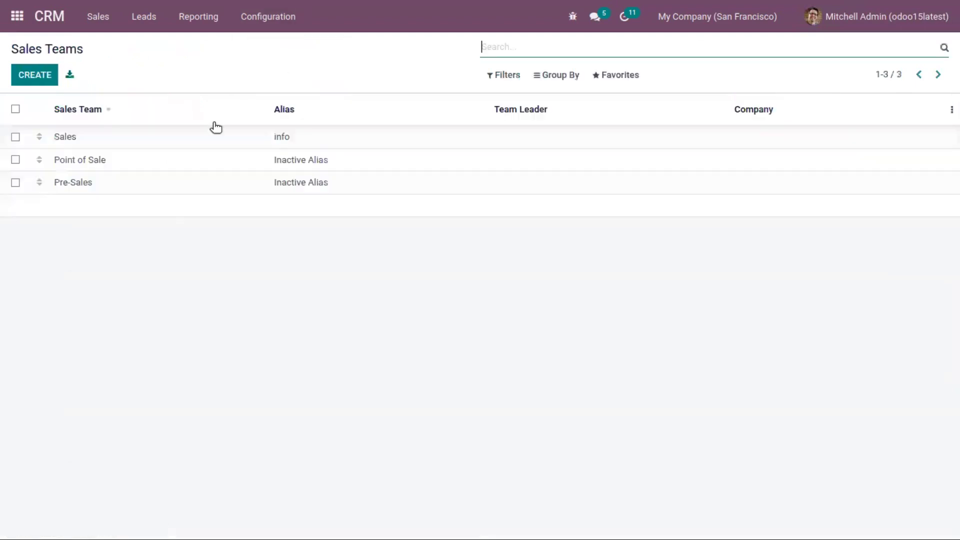
left_click(171, 142)
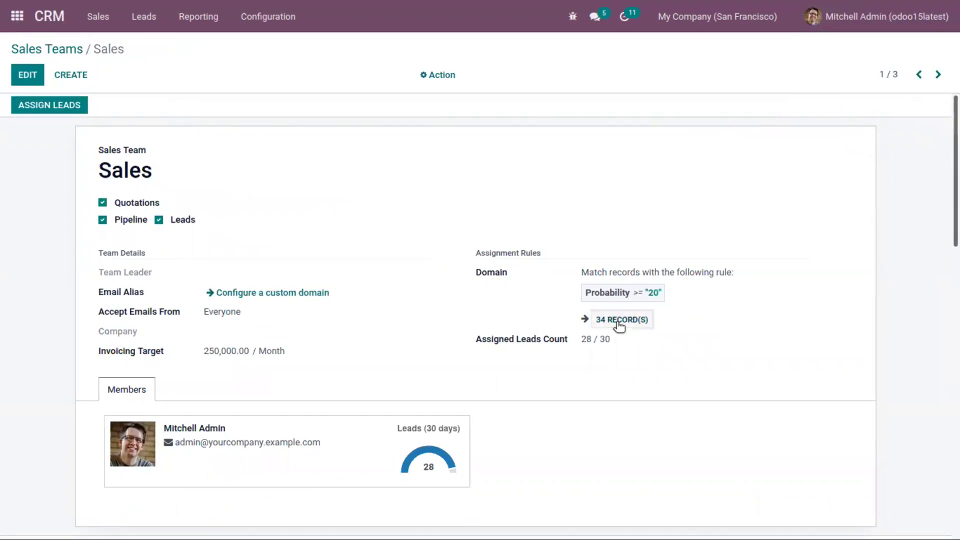
left_click(619, 322)
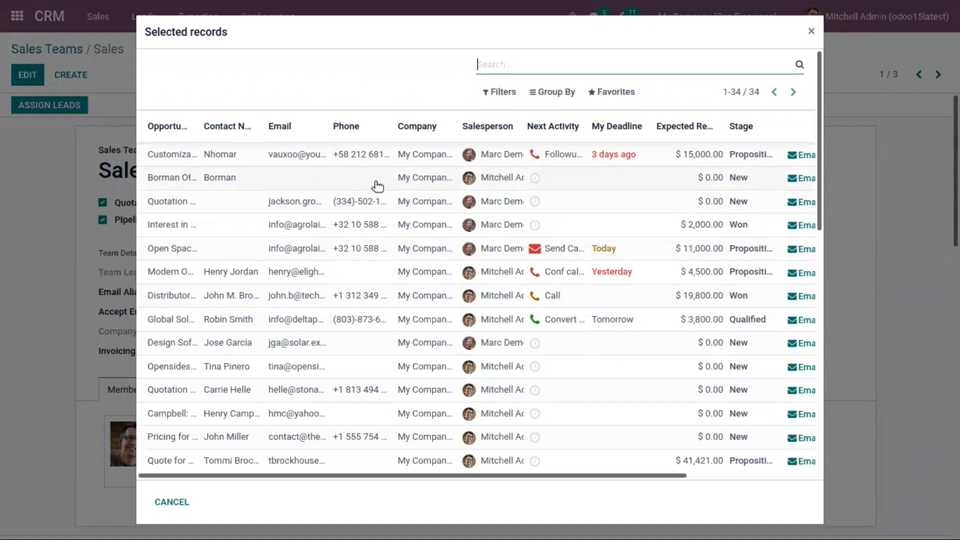
left_click(811, 32)
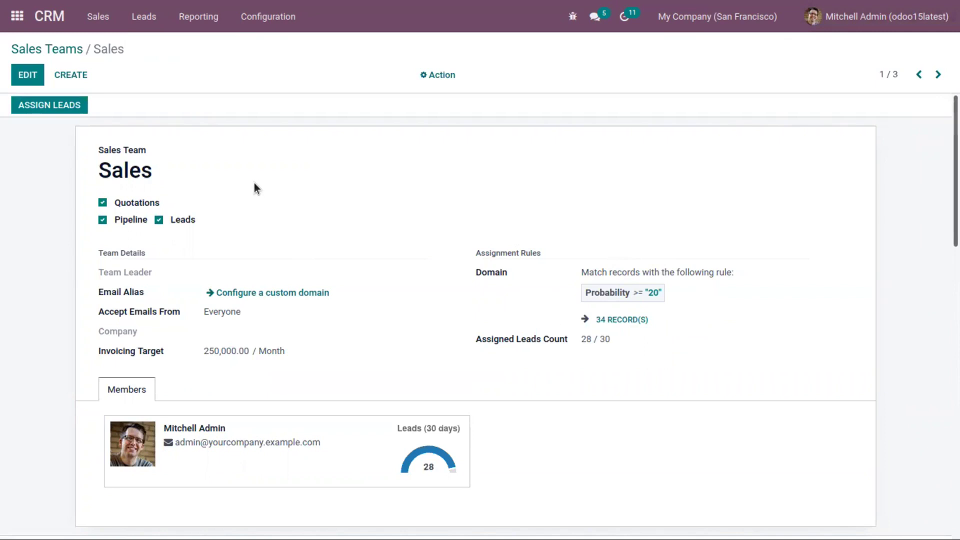
left_click(63, 49)
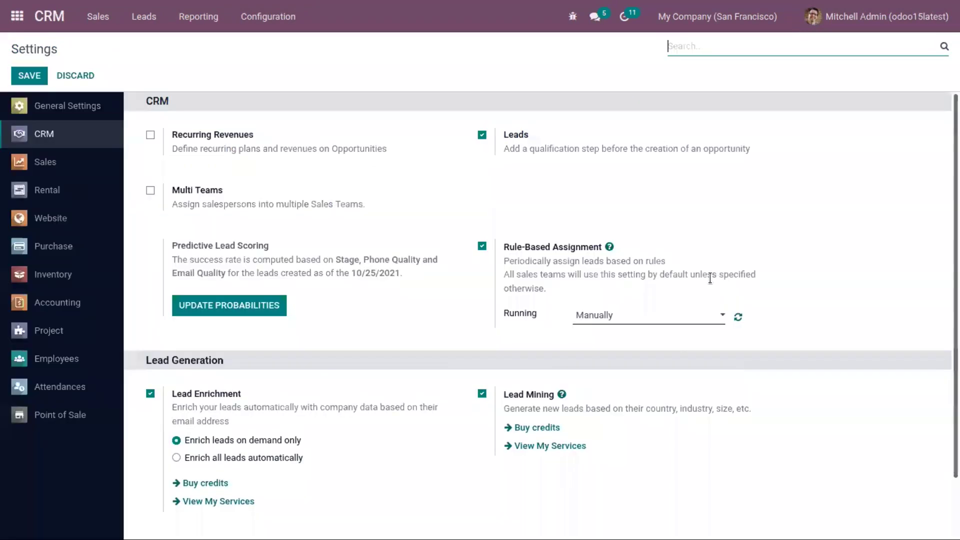
Set rule-based assignment to run Repeatedly, every 1 Hours.
left_click(594, 315)
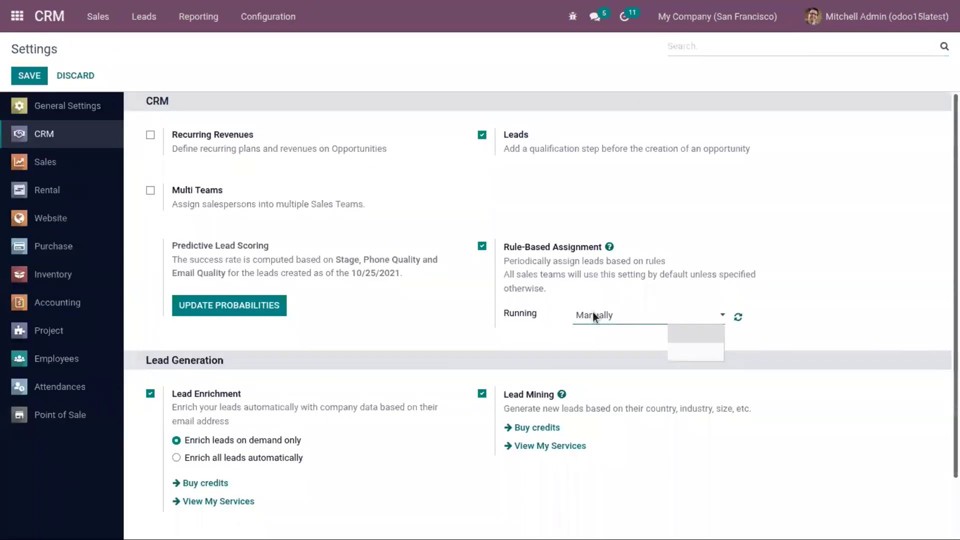
left_click(606, 353)
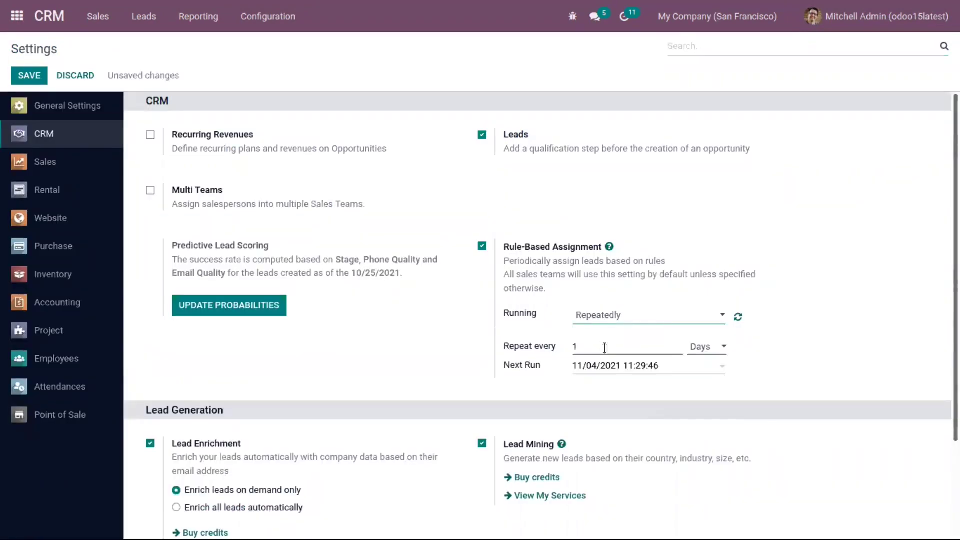
left_click(706, 346)
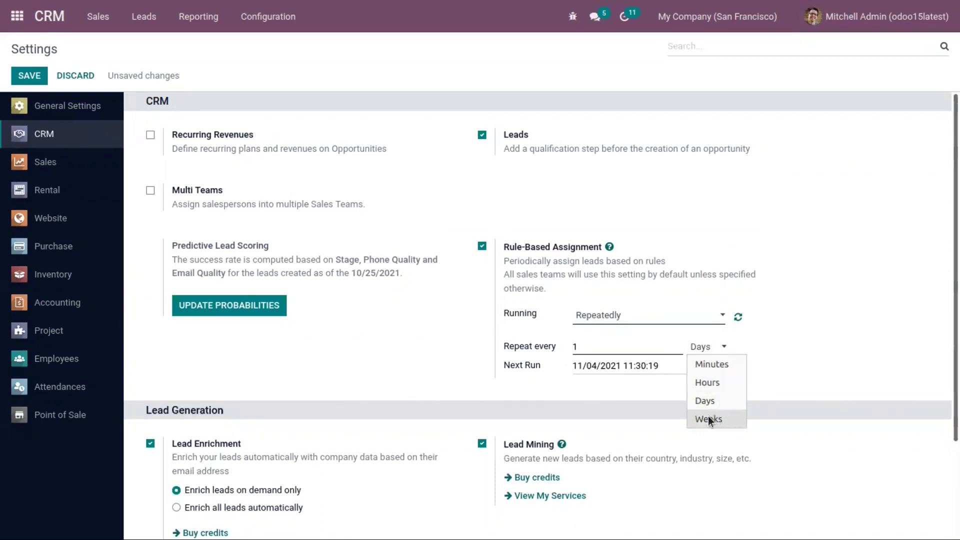
left_click(610, 410)
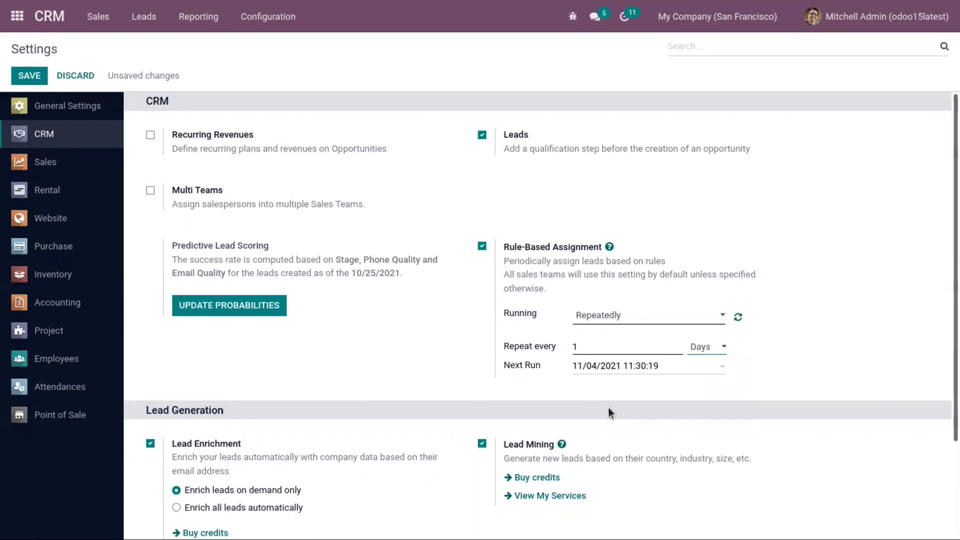
left_click(697, 349)
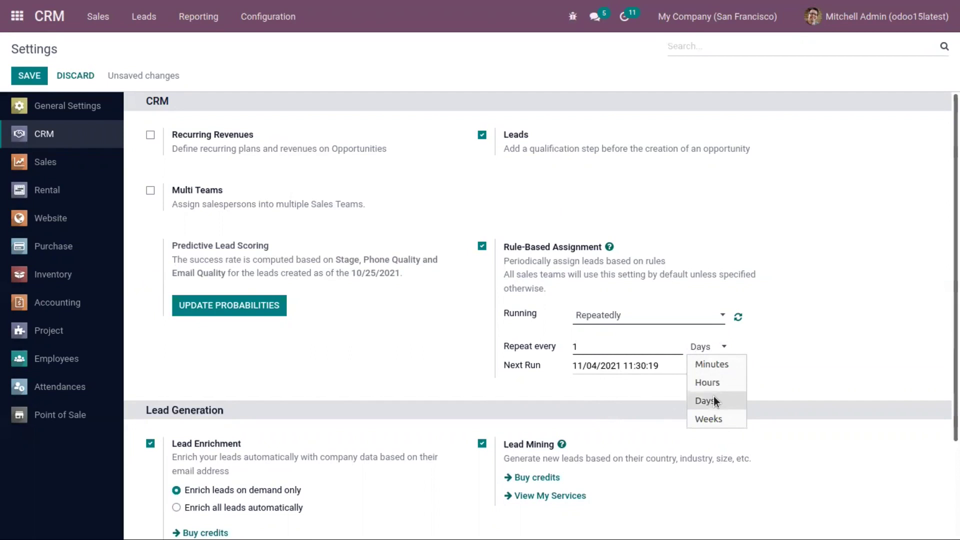
left_click(713, 382)
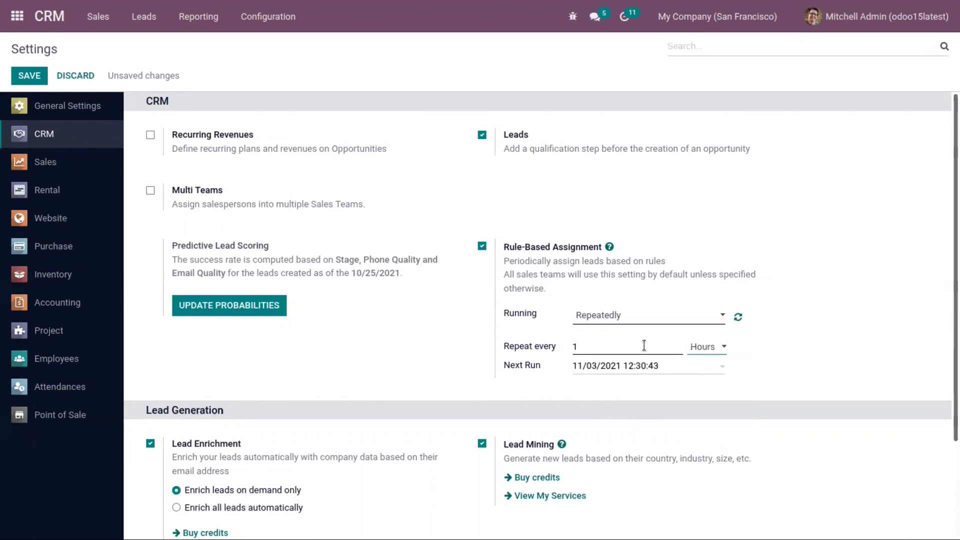
Set the next run date to November 4 and save the settings.
left_click(604, 367)
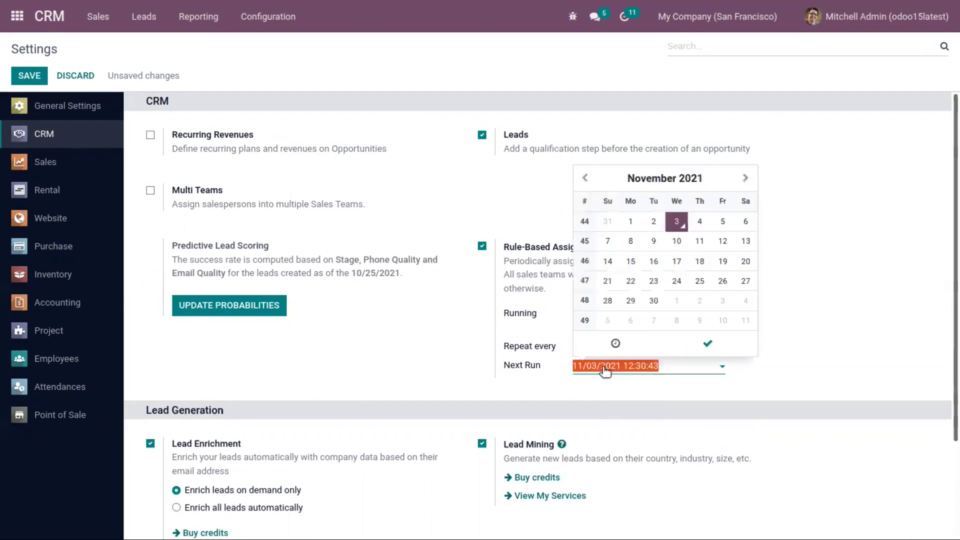
left_click(698, 221)
left_click(707, 343)
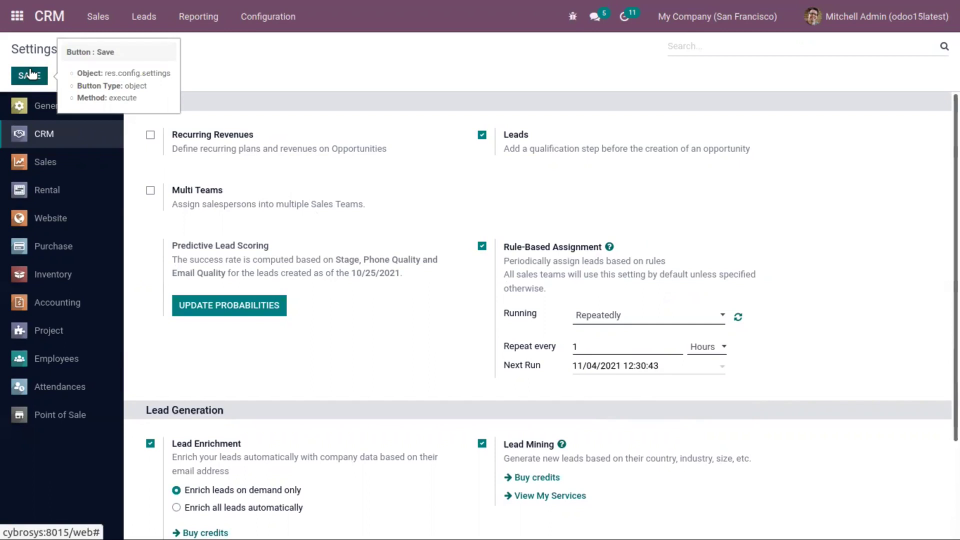
left_click(29, 75)
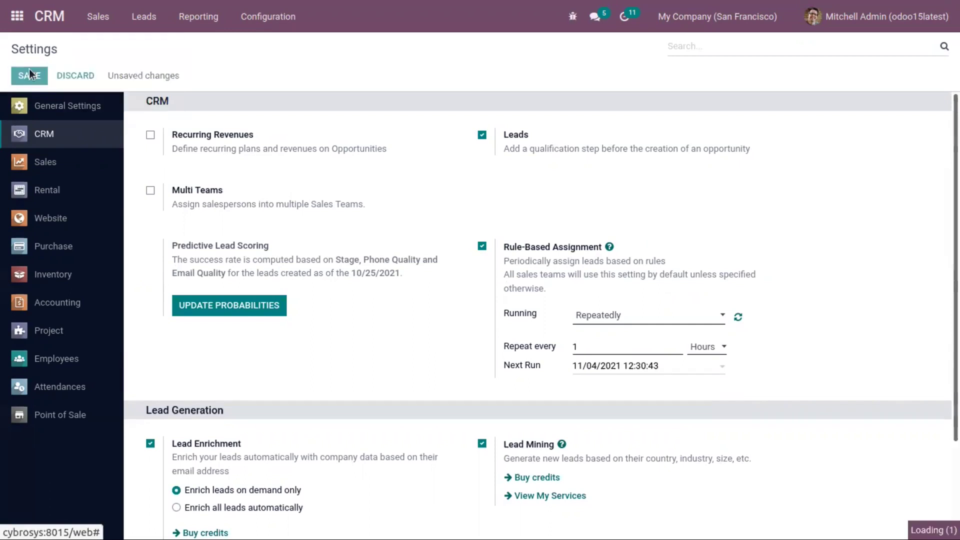
Open the Sales team from Configuration > Sales Teams and tick Skip auto assignment in edit mode.
left_click(272, 17)
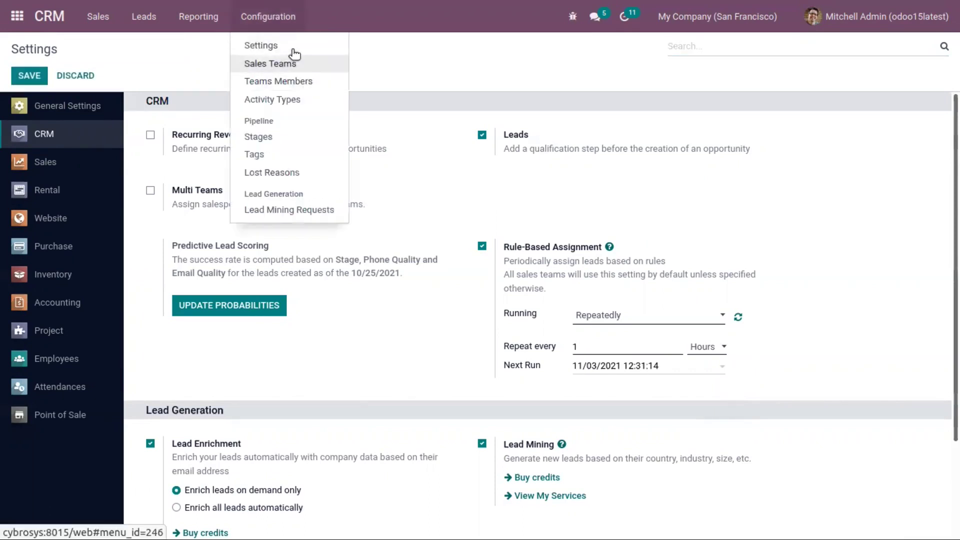
left_click(293, 46)
left_click(278, 18)
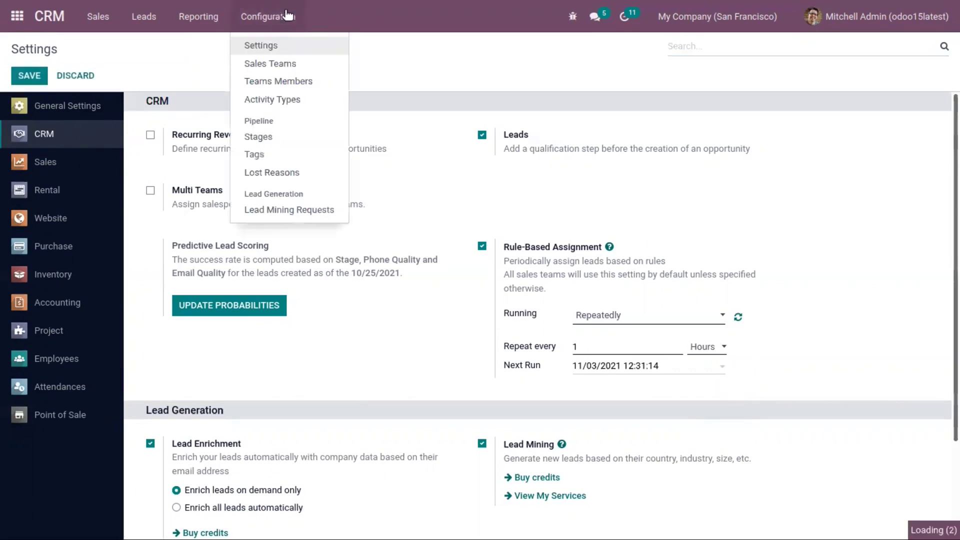
left_click(284, 71)
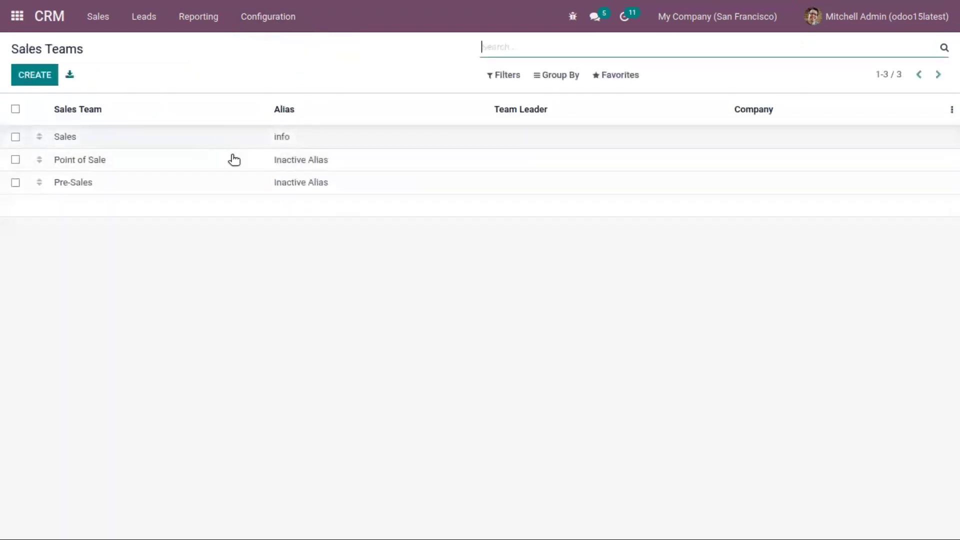
left_click(237, 138)
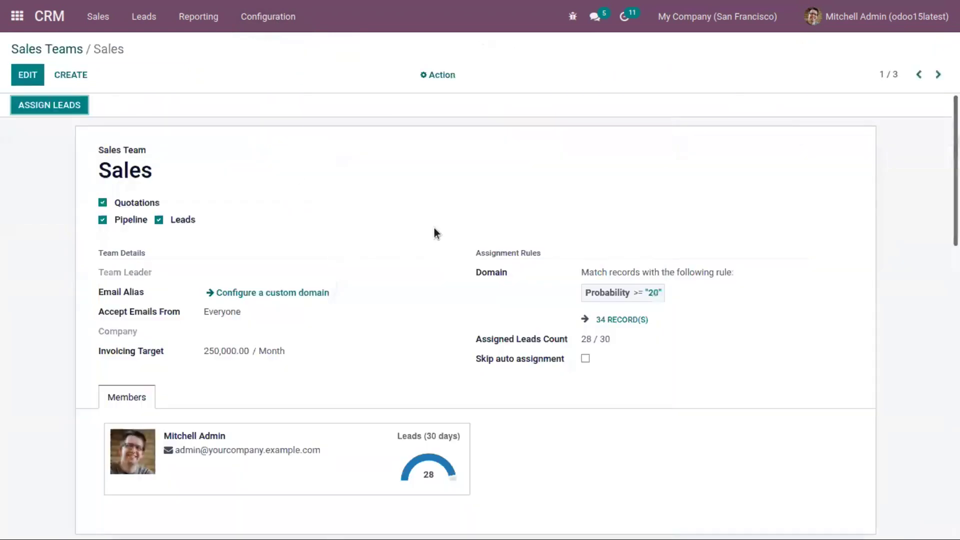
key("alt+a")
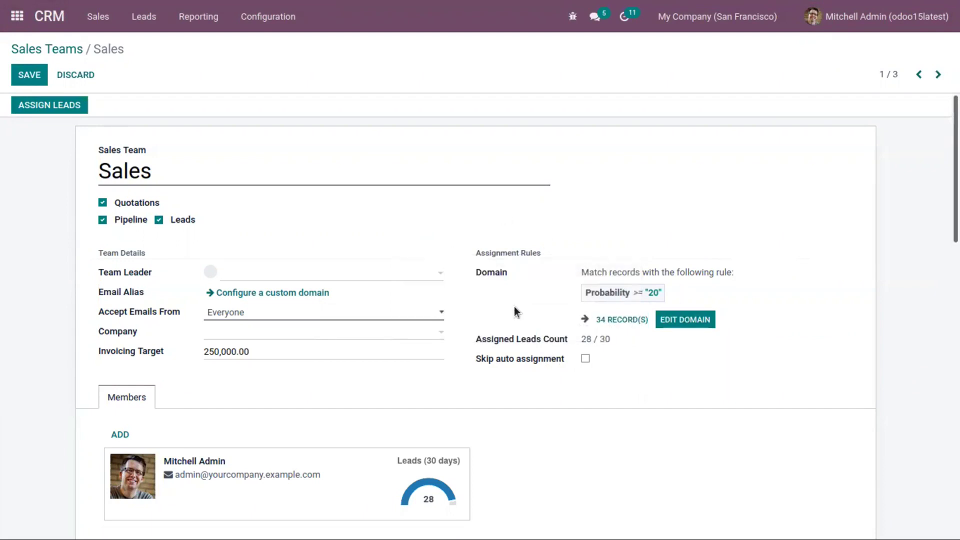
left_click(585, 359)
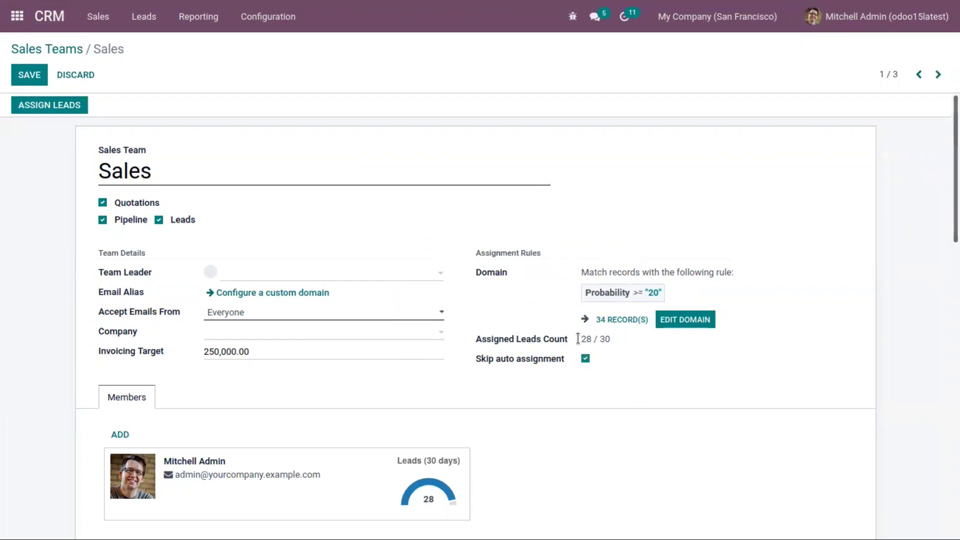